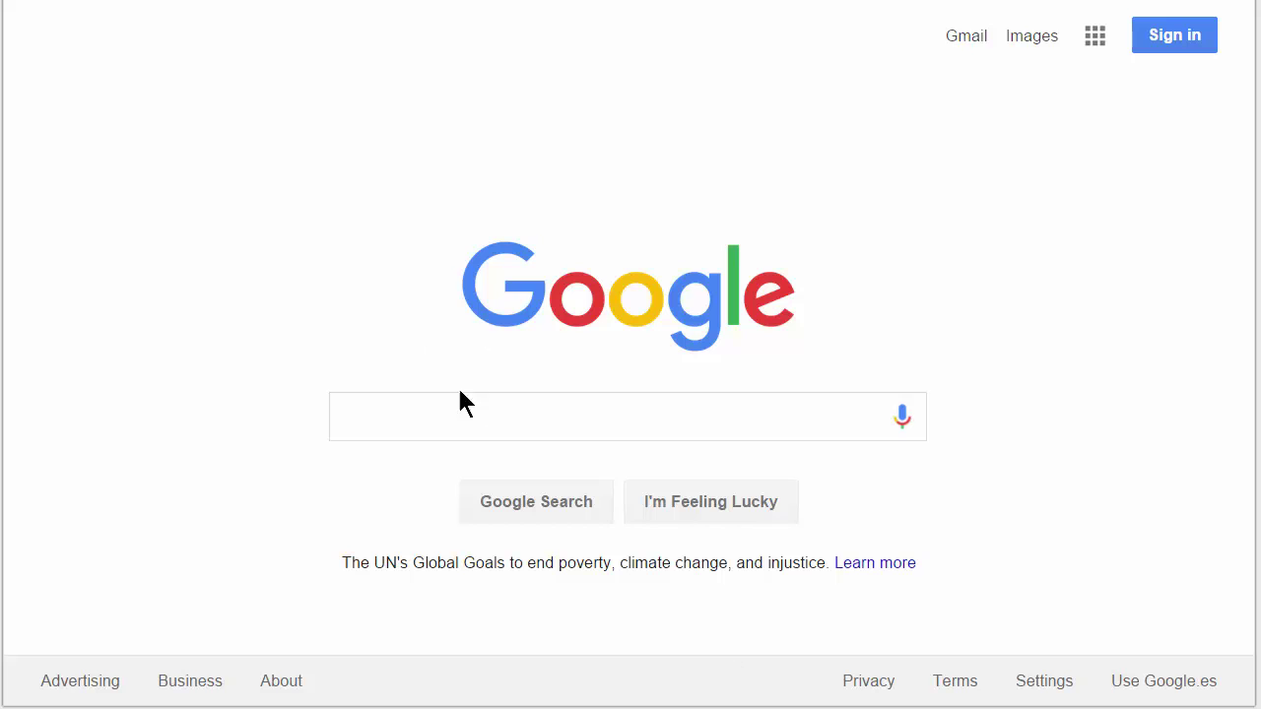
- Search Google for 'keyword planner' and open the 'Google AdWords: Keyword Planner' result
left_click(478, 428)
type("keyword ")
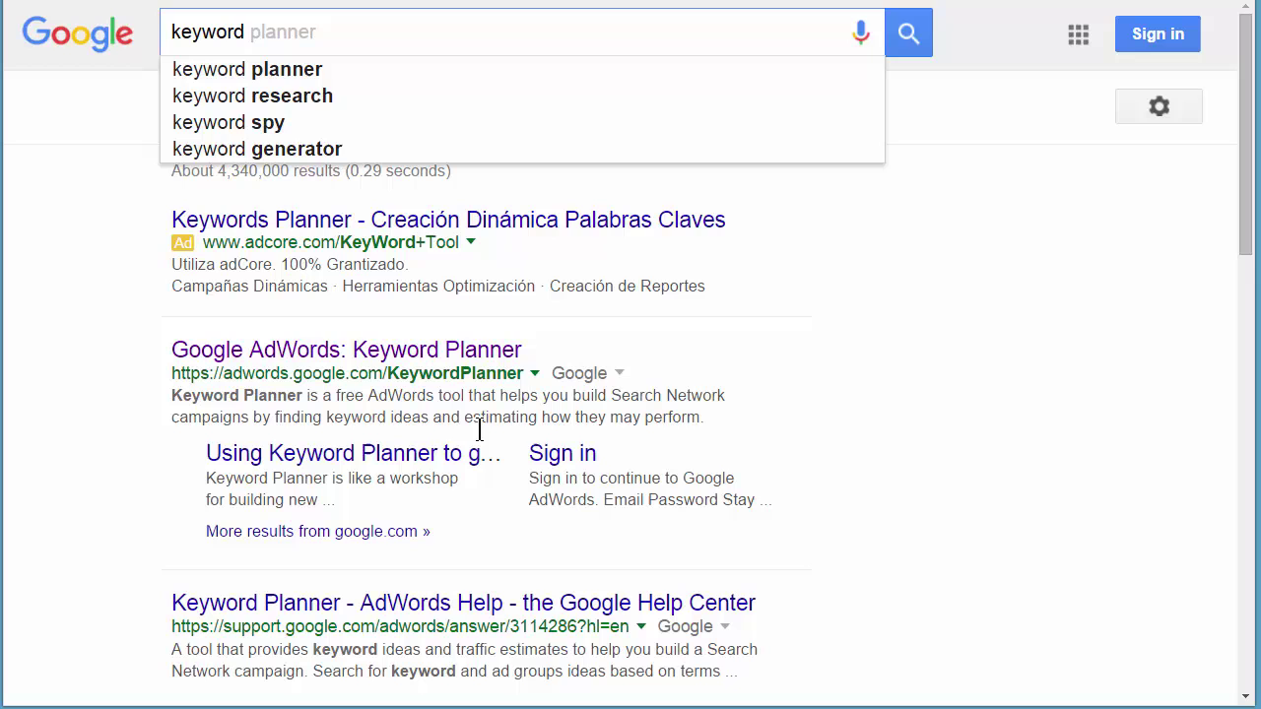
type("planner")
key("Return")
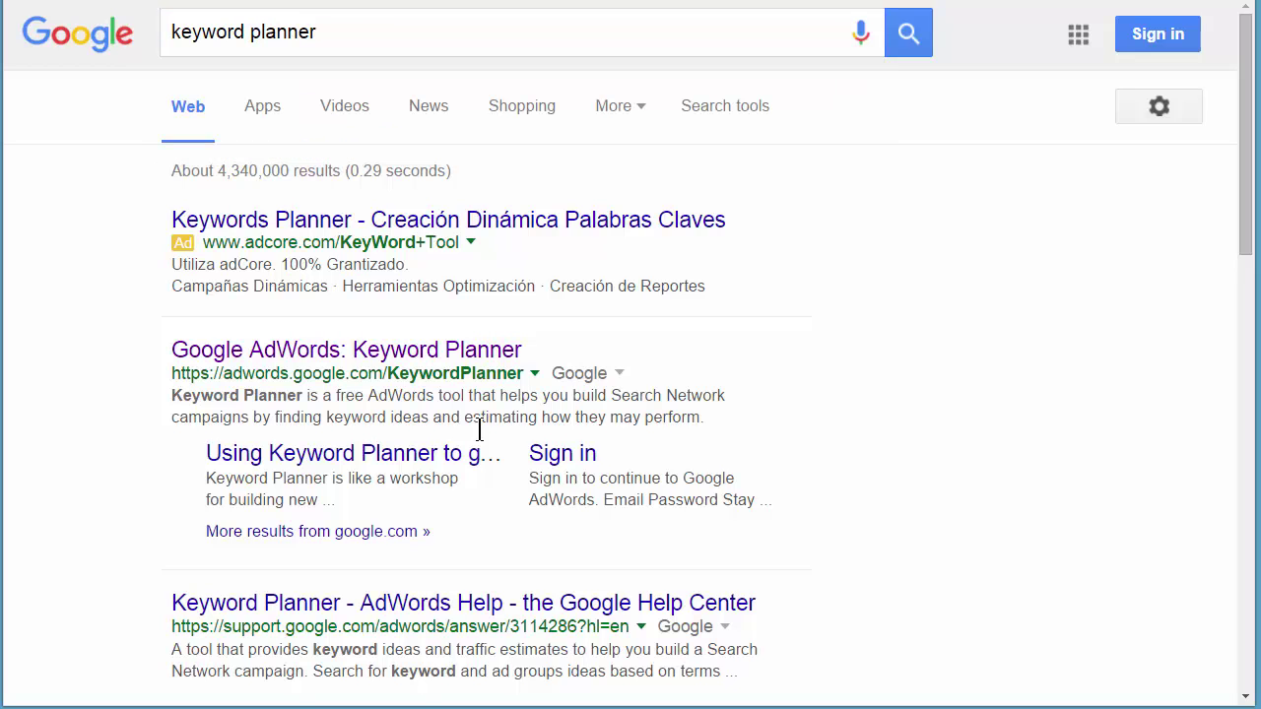
left_click(392, 353)
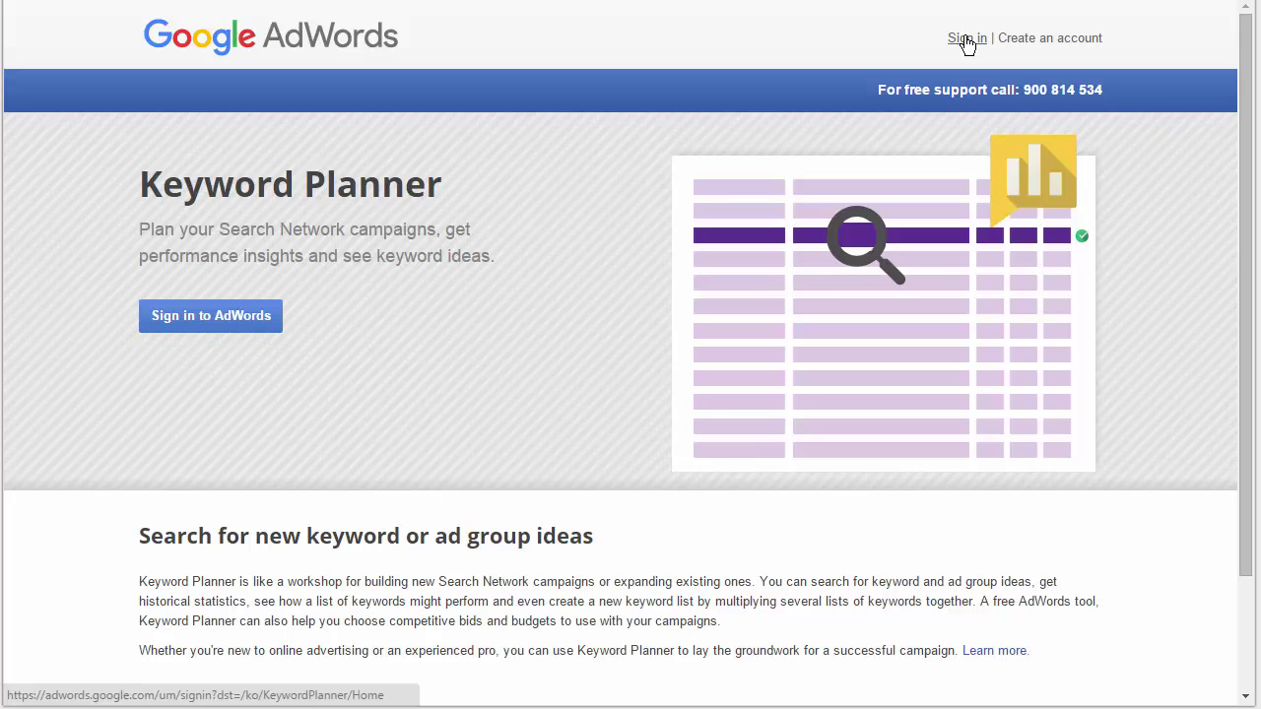
- Start AdWords sign-in, enter the account e-mail, then type the account password
left_click(967, 44)
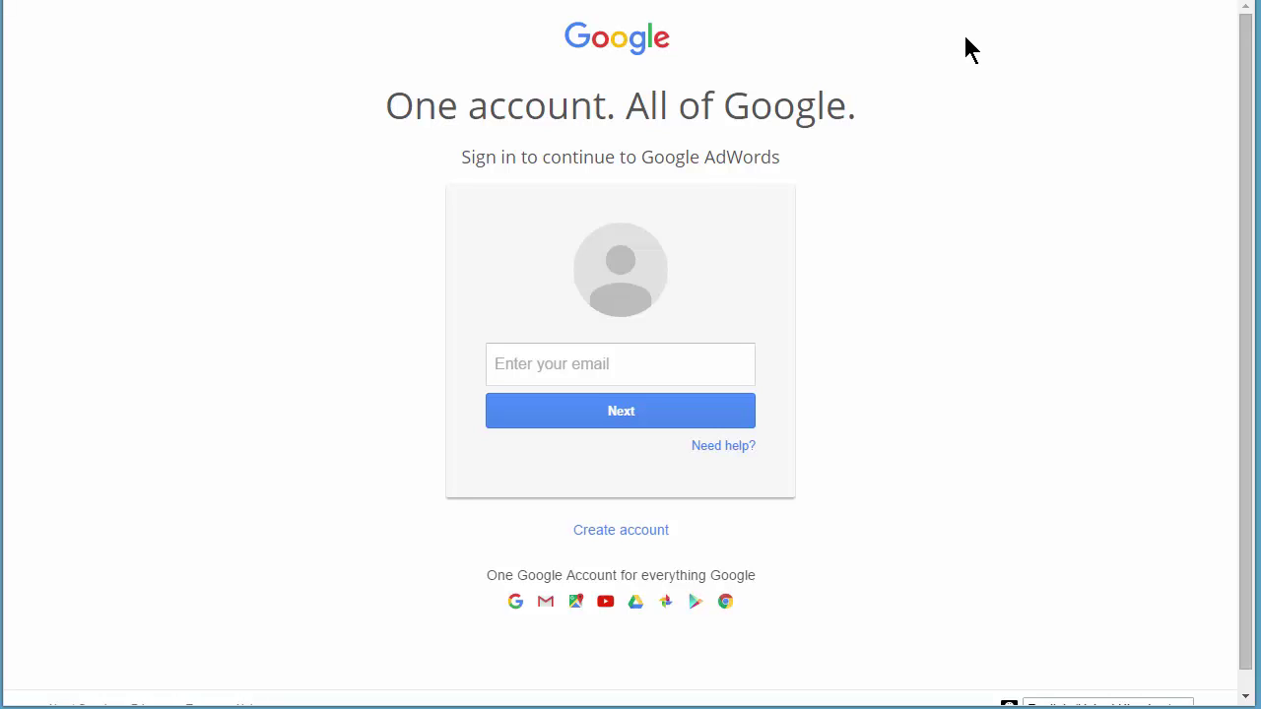
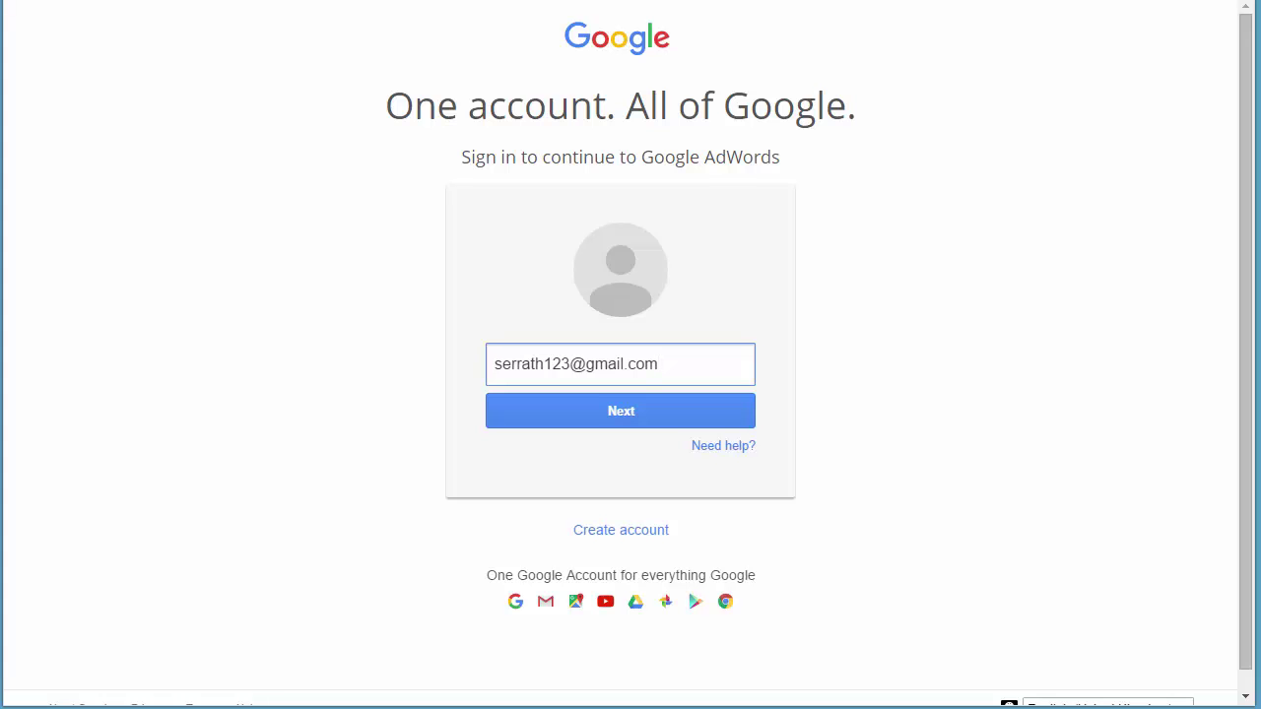
left_click(544, 411)
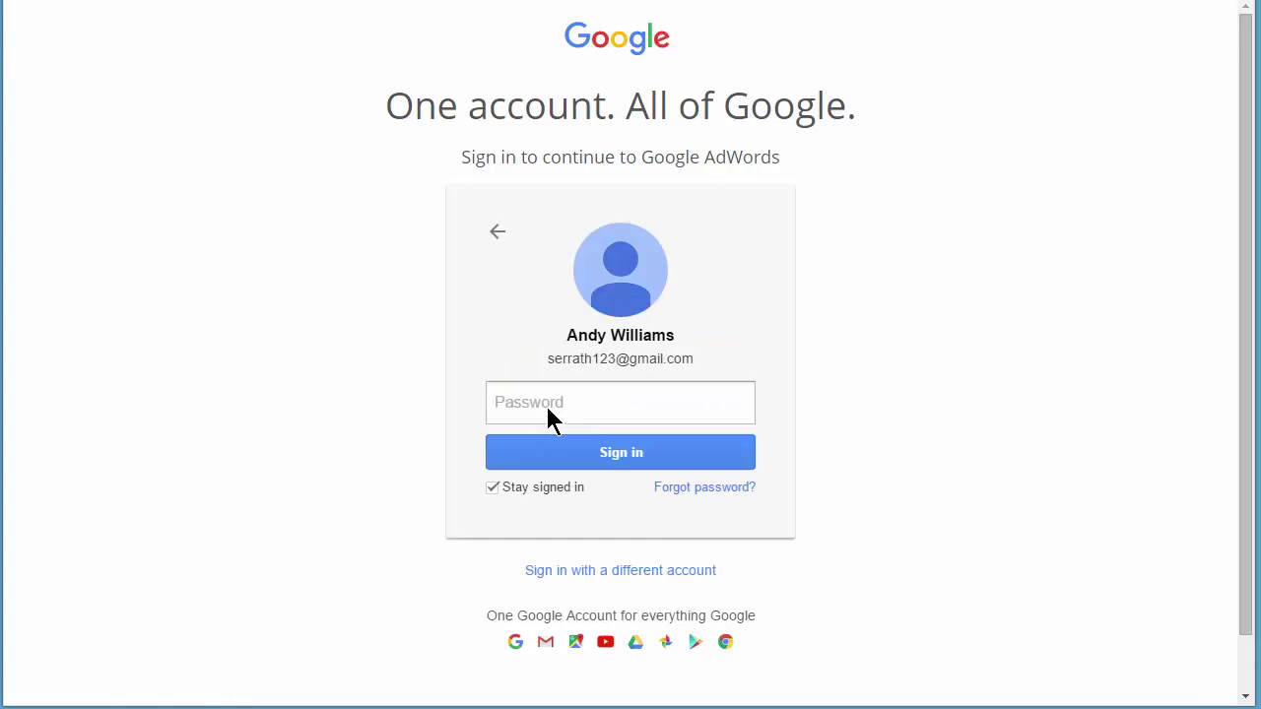
type("******")
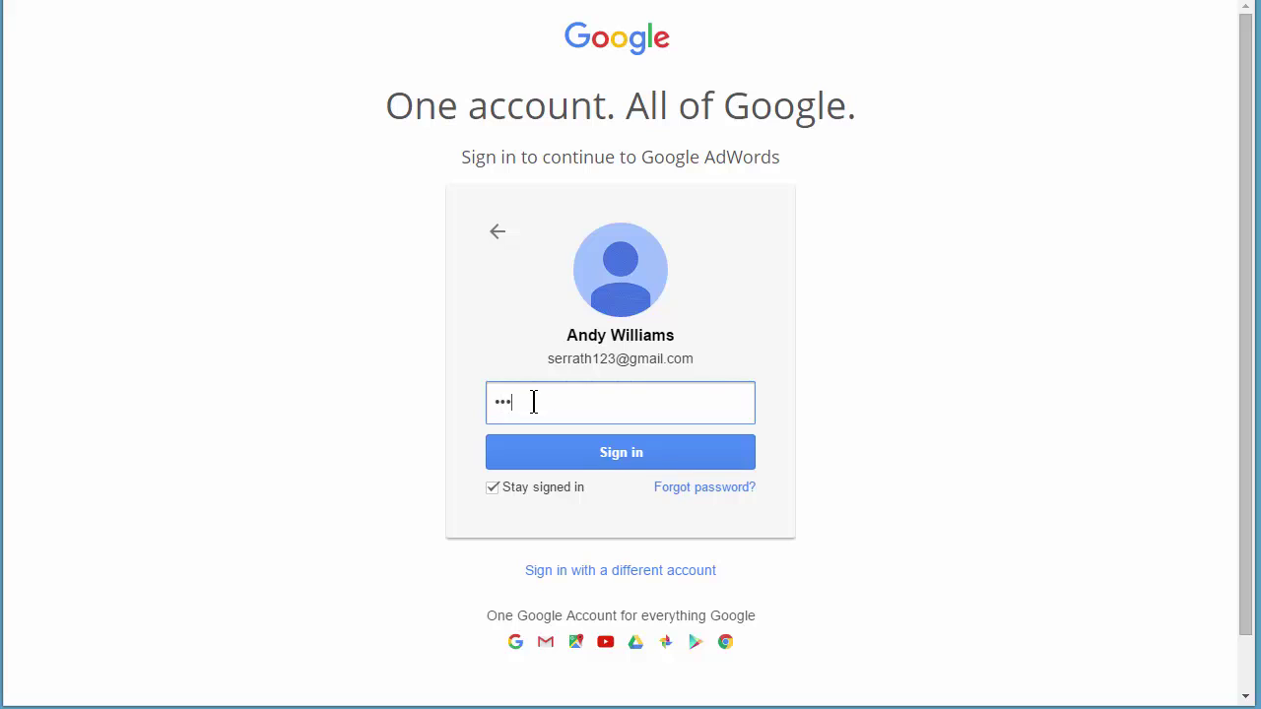
type("*")
- Submit the password and dismiss the recovery-options prompt without adding a recovery e-mail
left_click(620, 452)
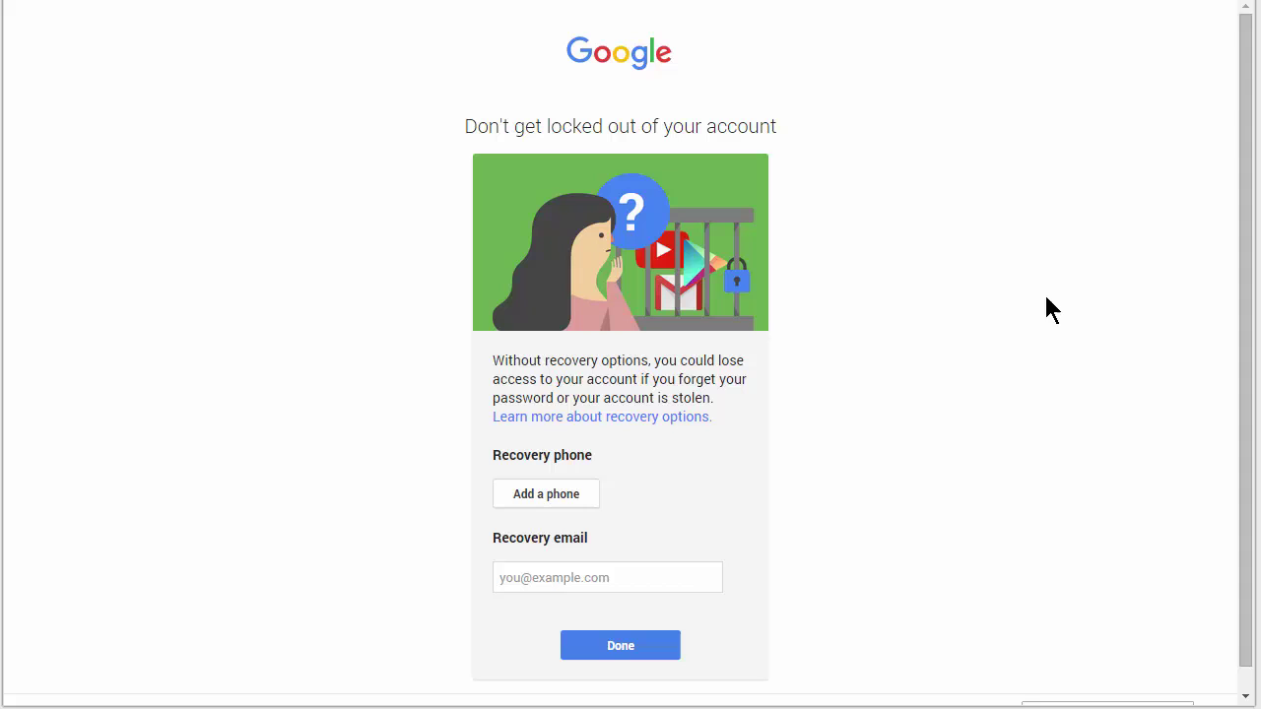
left_click_drag(1247, 61, 1249, 49)
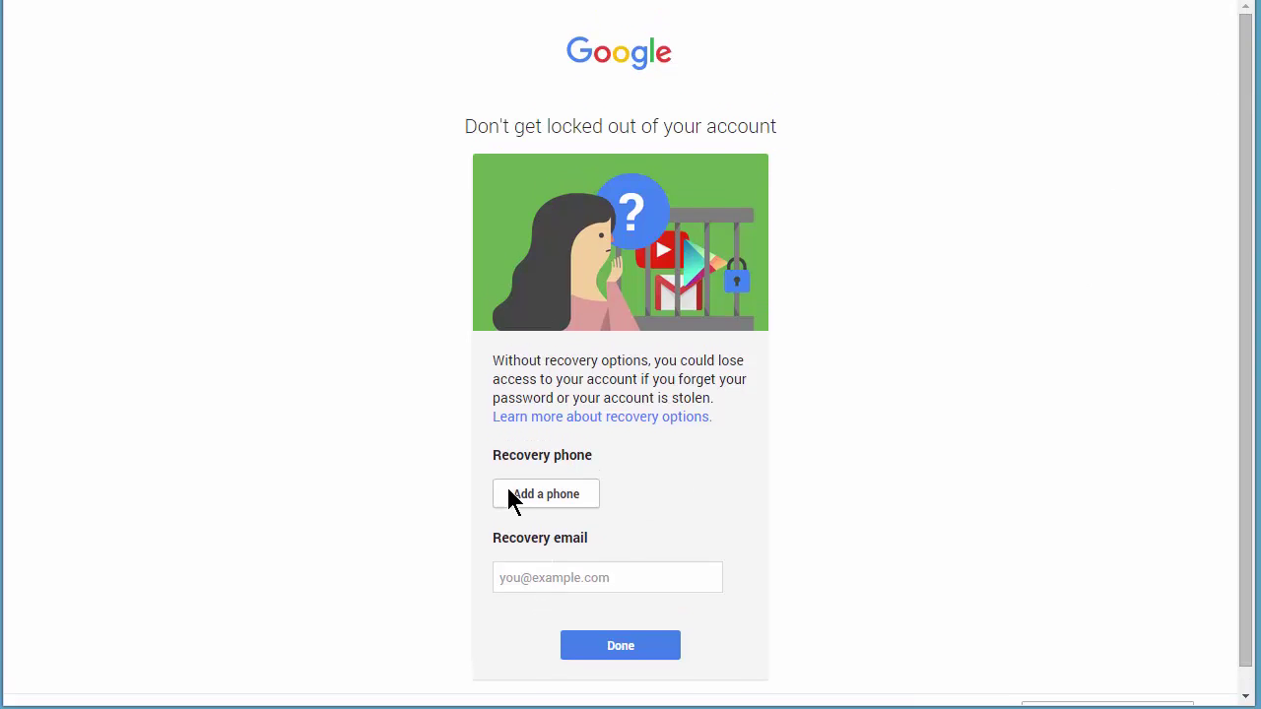
left_click(553, 580)
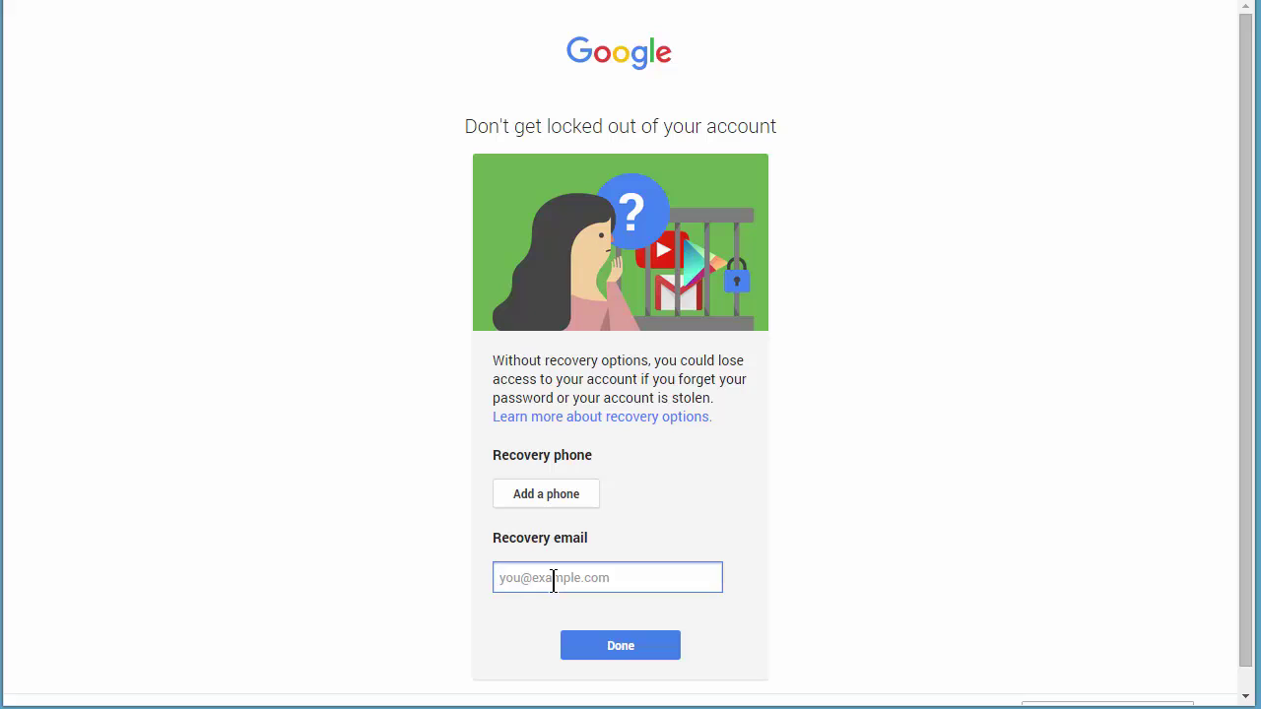
left_click(621, 646)
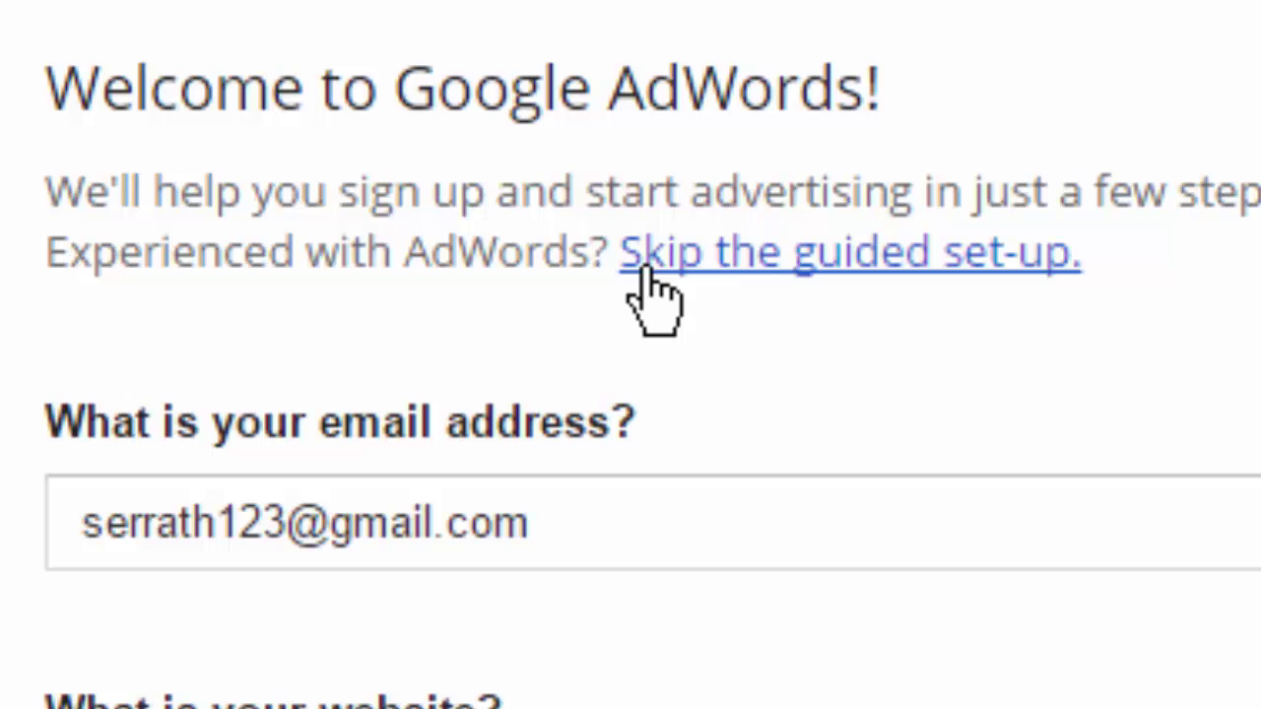
- Skip the guided set-up and save the account with Spain, Madrid time zone and Euro
left_click(911, 256)
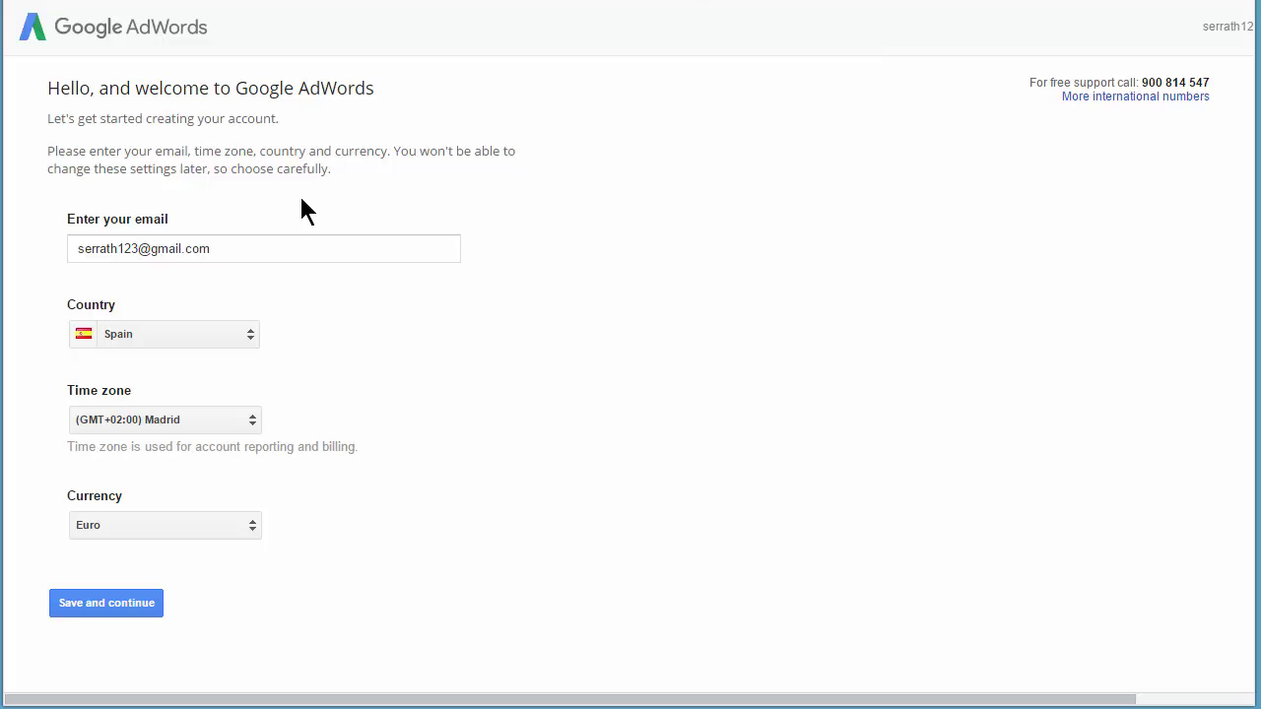
left_click(88, 604)
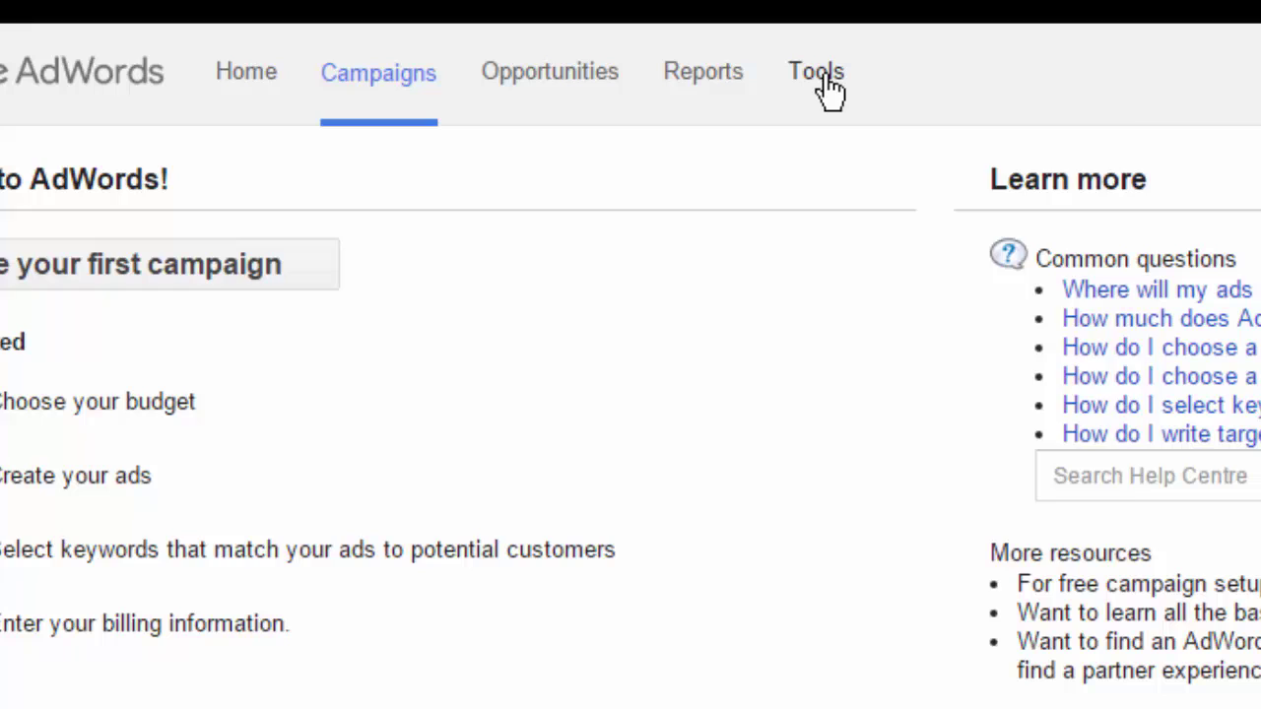
- Open Tools > Keyword Planner and request new keyword ideas for 'probiotics'
left_click(823, 87)
left_click(931, 405)
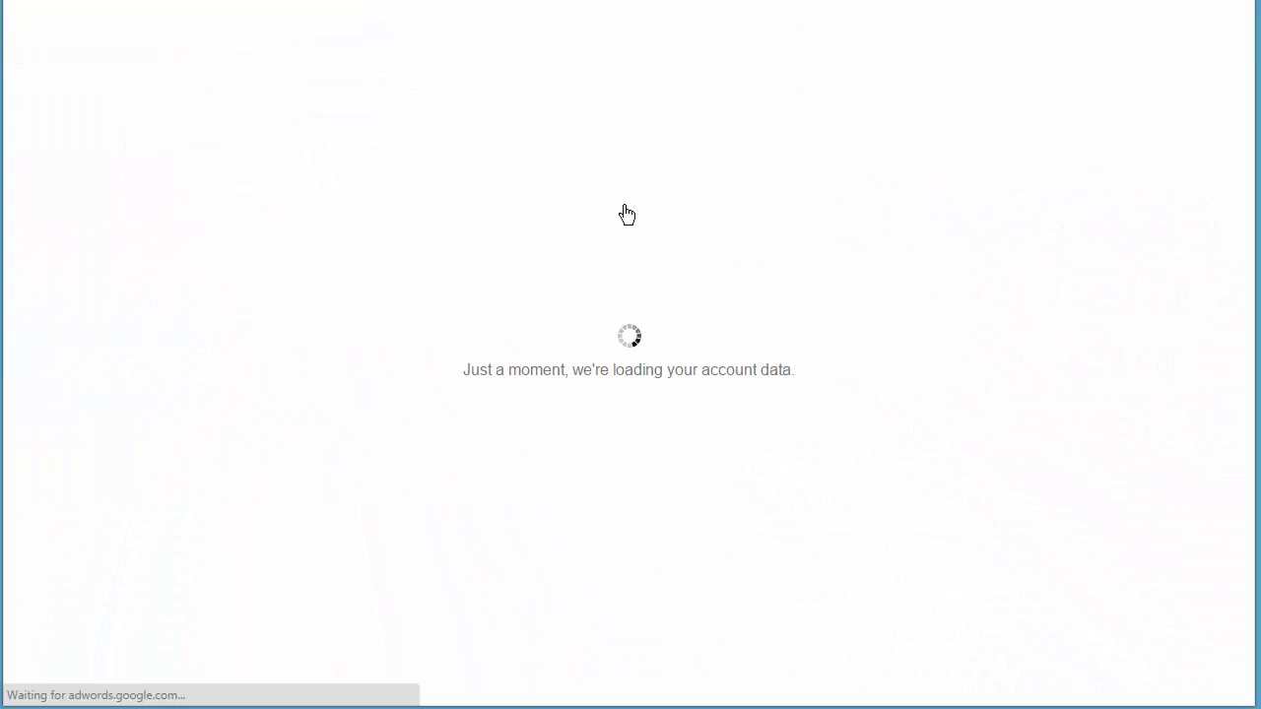
left_click(180, 224)
left_click(189, 321)
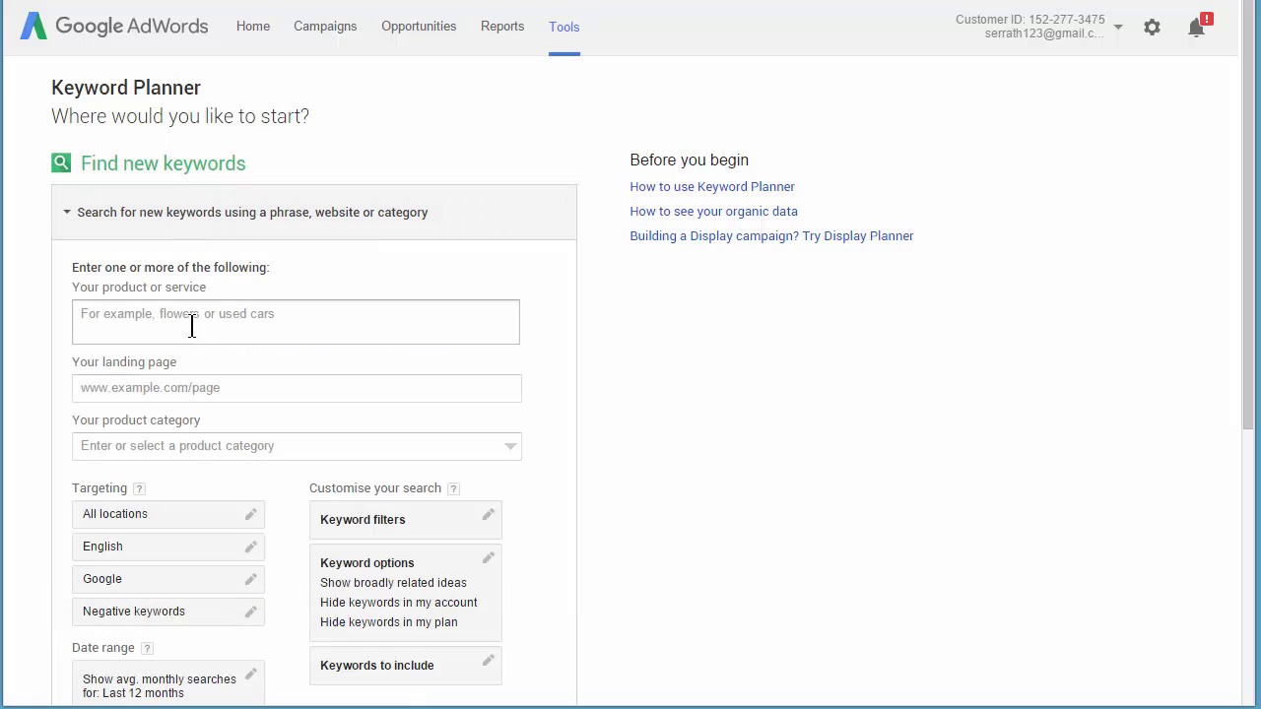
type("probiotics")
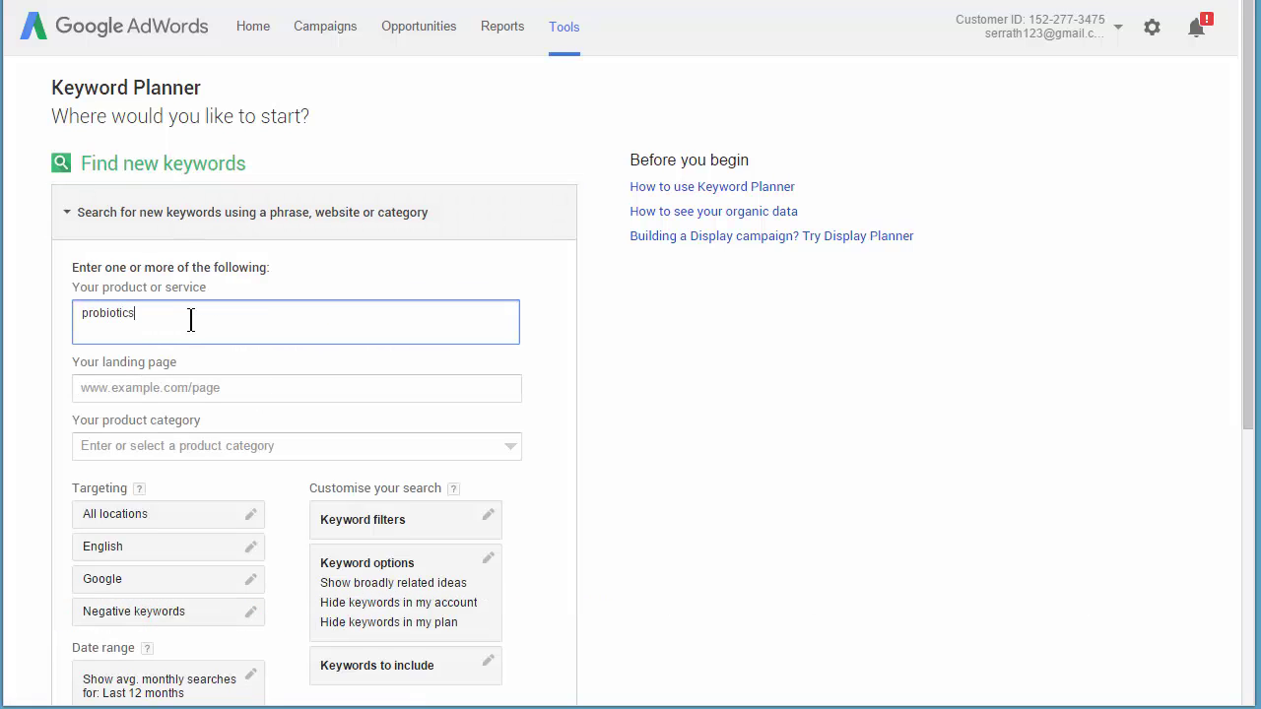
scroll(190, 320, "down", 1)
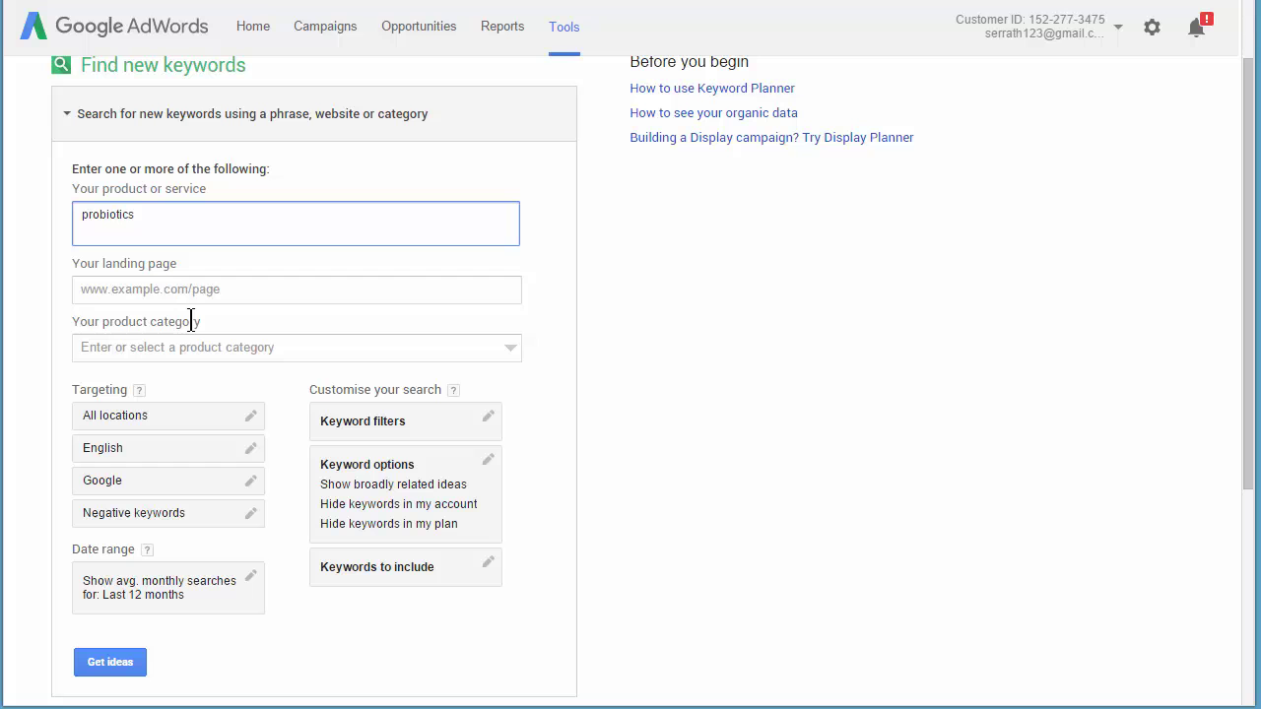
left_click(141, 665)
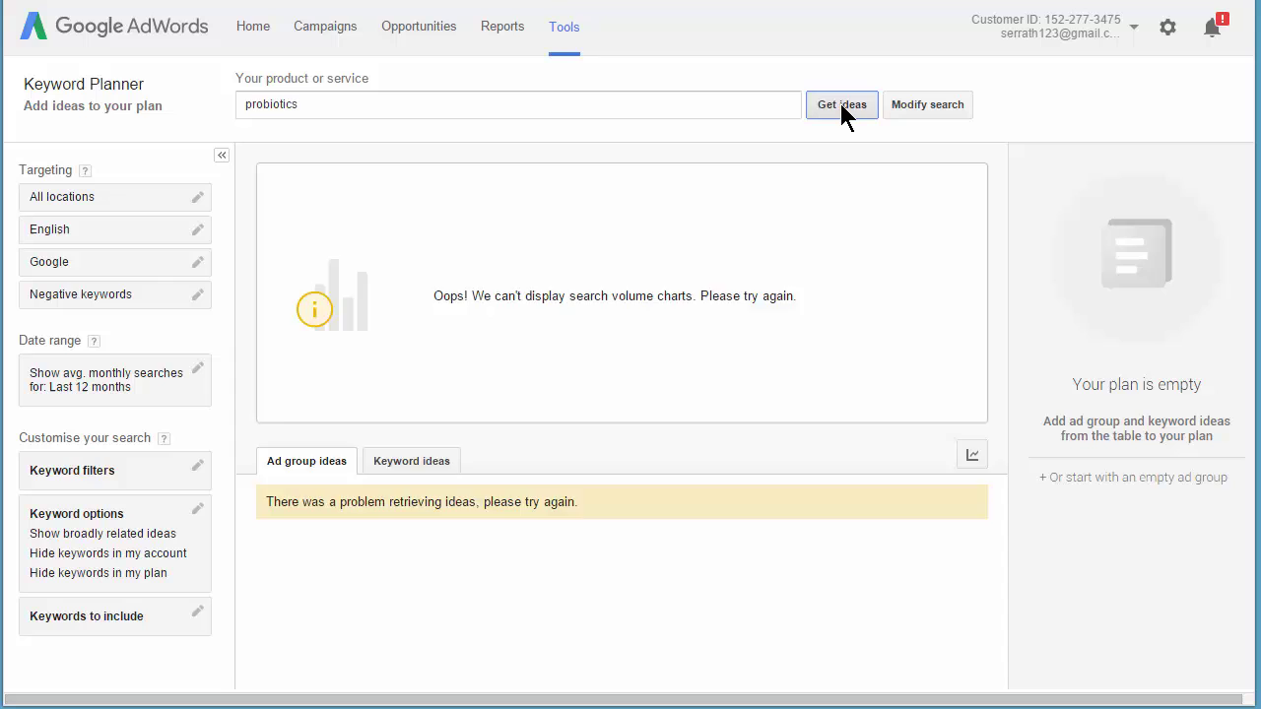
- Retry Get ideas until probiotics results load, then browse the Keyword ideas table (246,000 monthly searches)
left_click(840, 104)
left_click(842, 105)
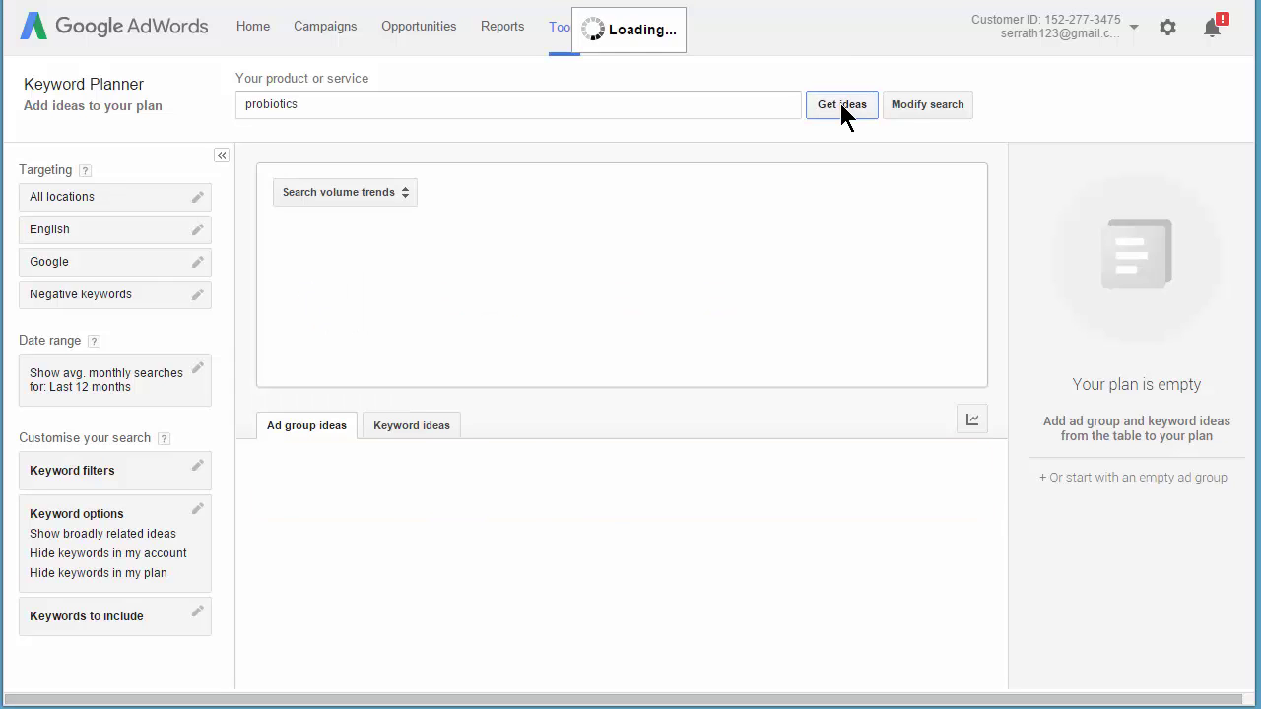
left_click(841, 106)
left_click(842, 105)
left_click(842, 106)
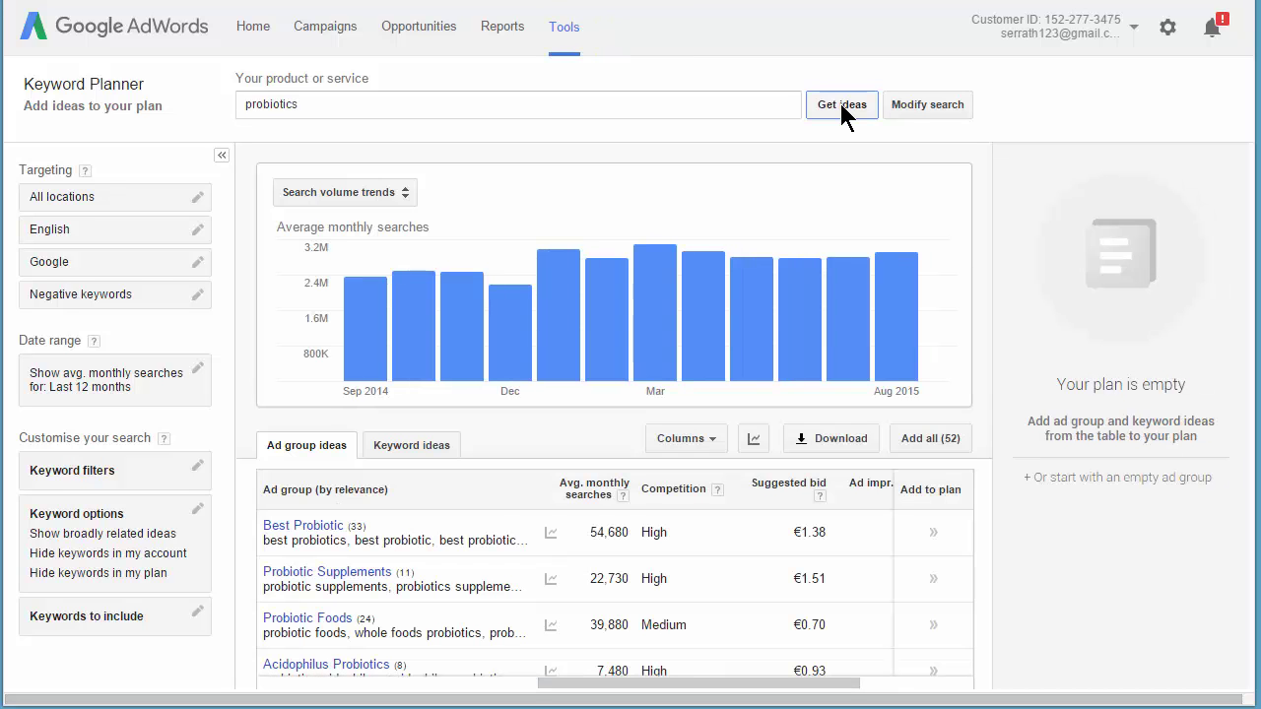
left_click(417, 451)
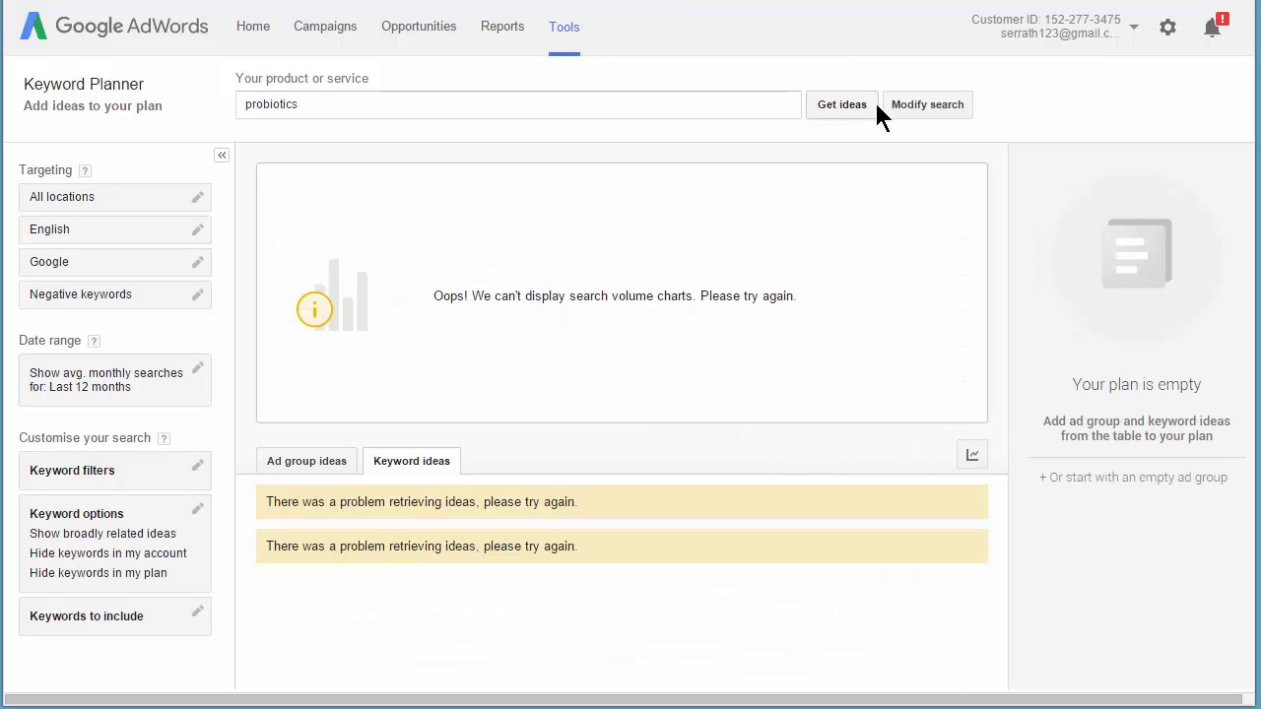
left_click(849, 104)
left_click(849, 102)
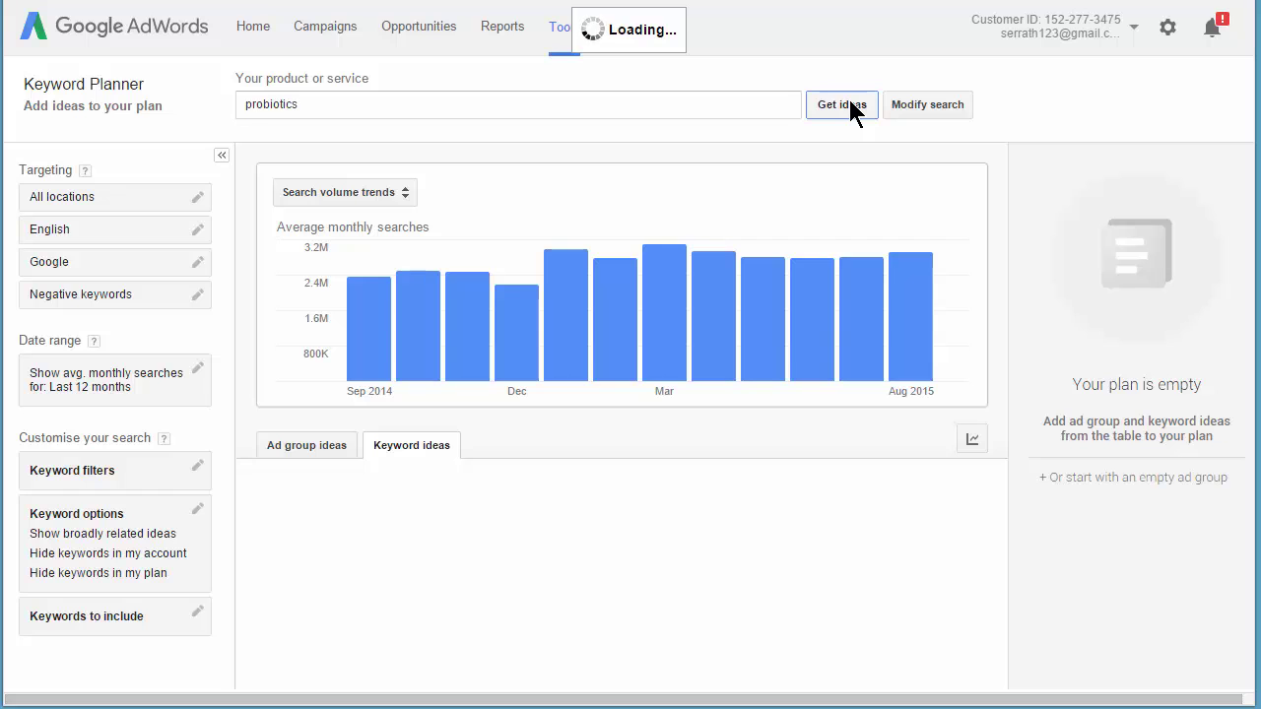
scroll(741, 291, "down", 10)
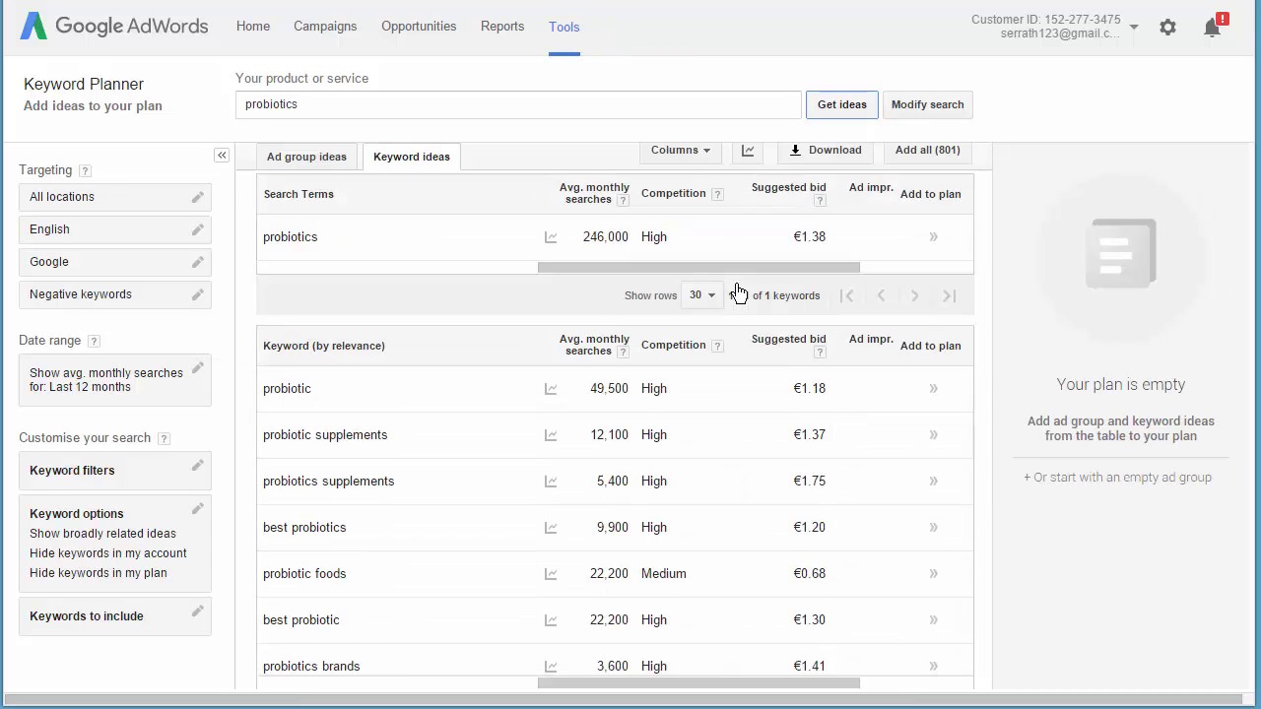
scroll(741, 296, "up", 10)
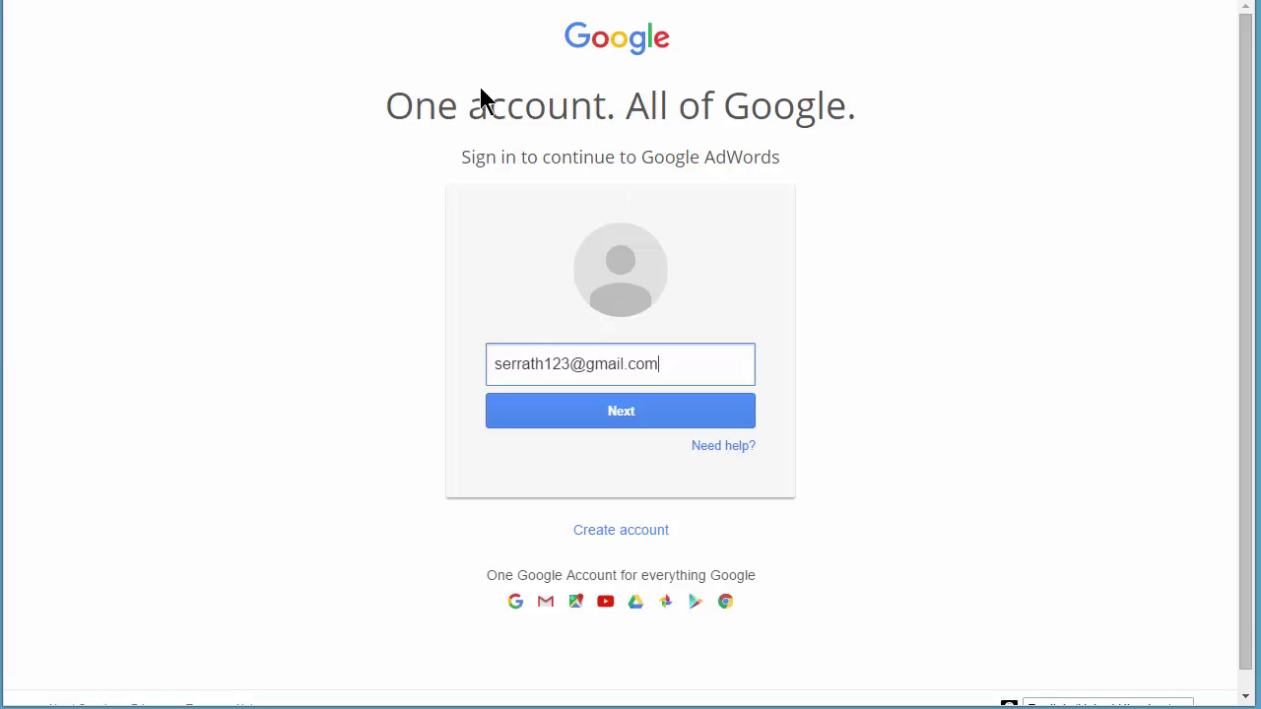
- Sign back in to Google AdWords by re-entering the account password
left_click(624, 418)
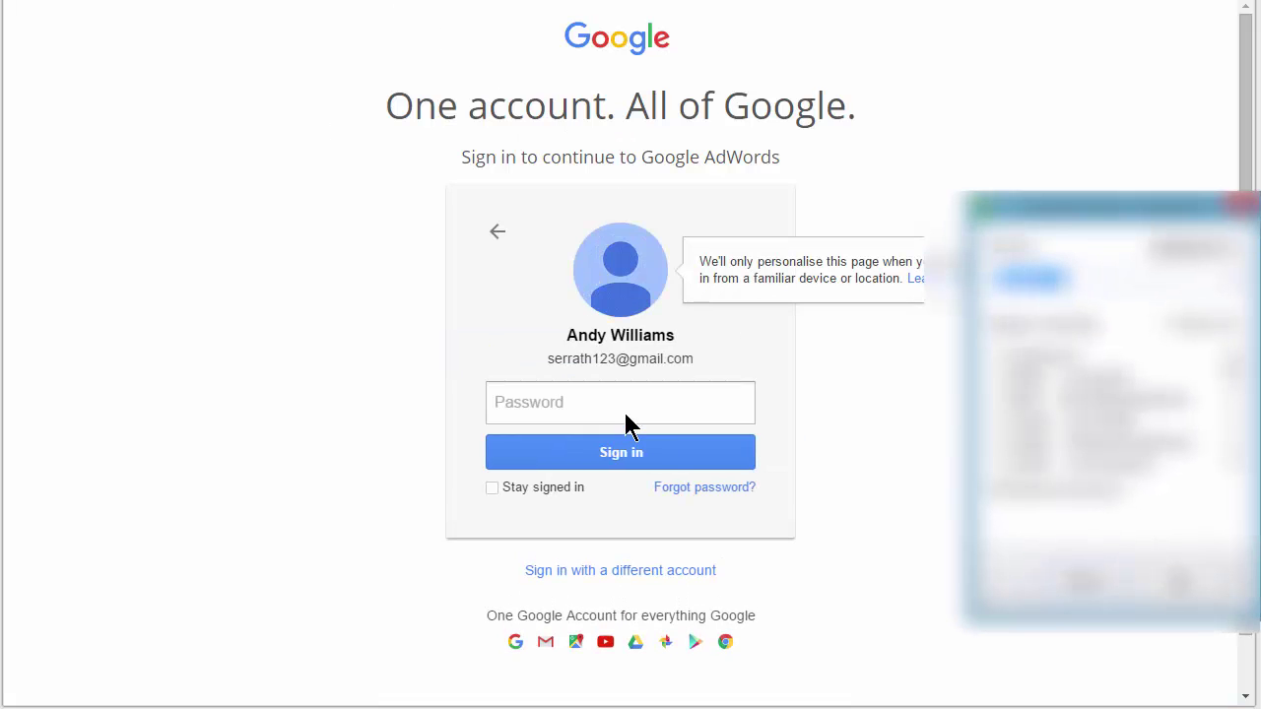
left_click(1123, 226)
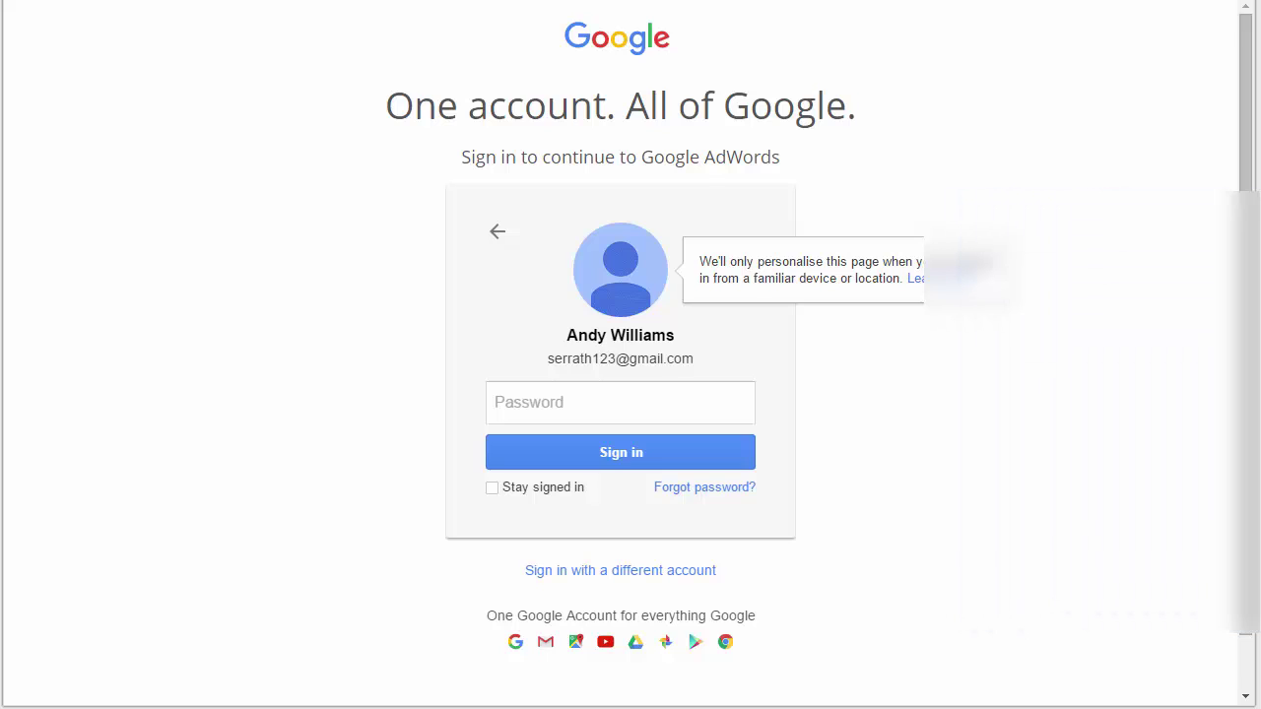
type("•")
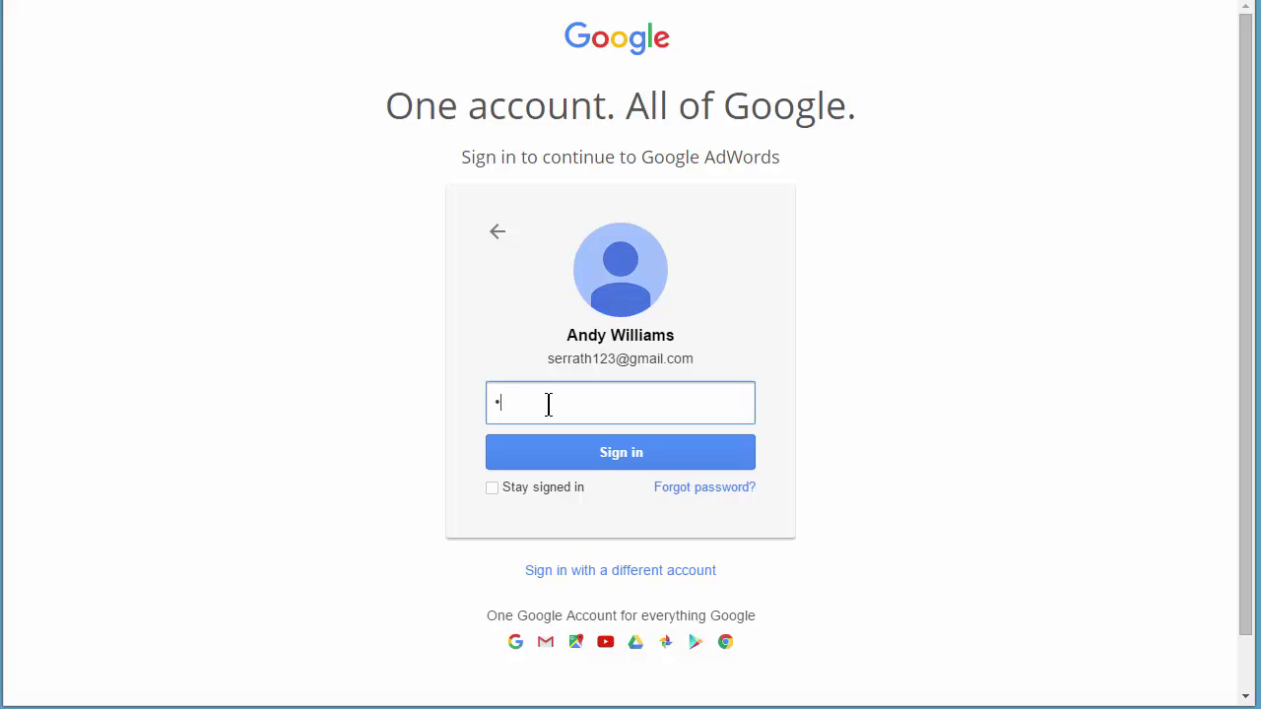
type("••••••••")
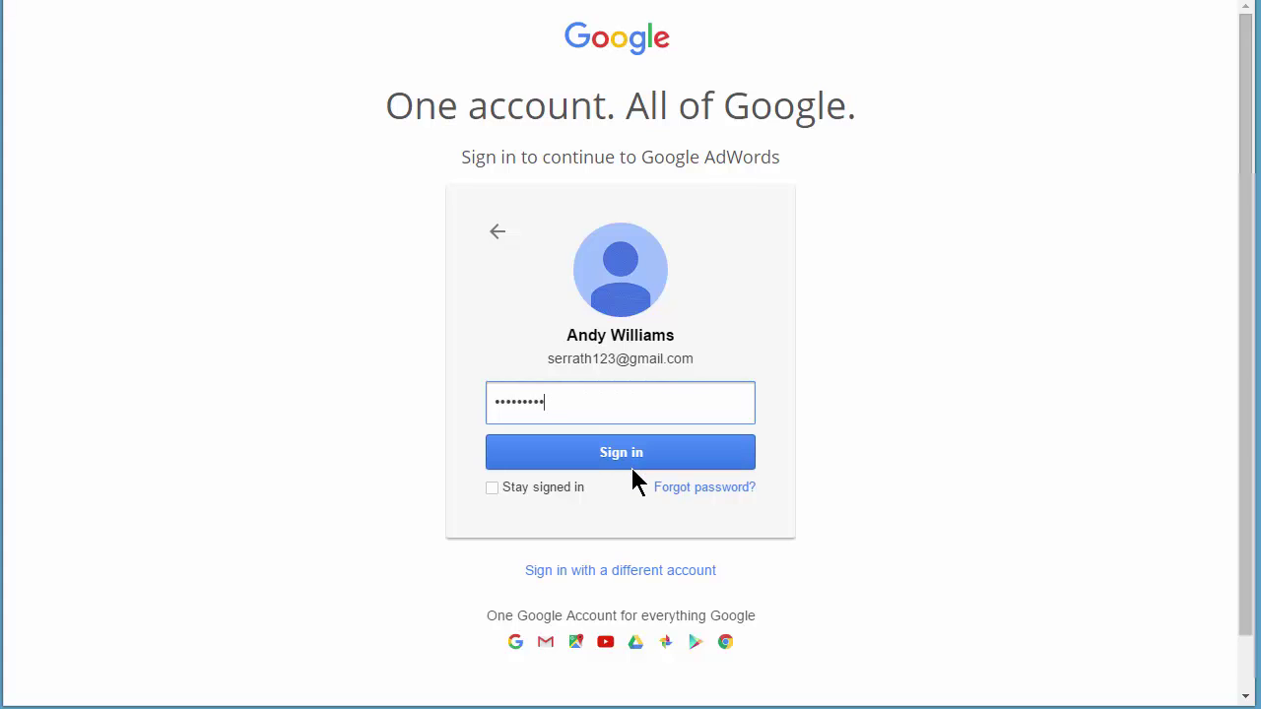
left_click(628, 463)
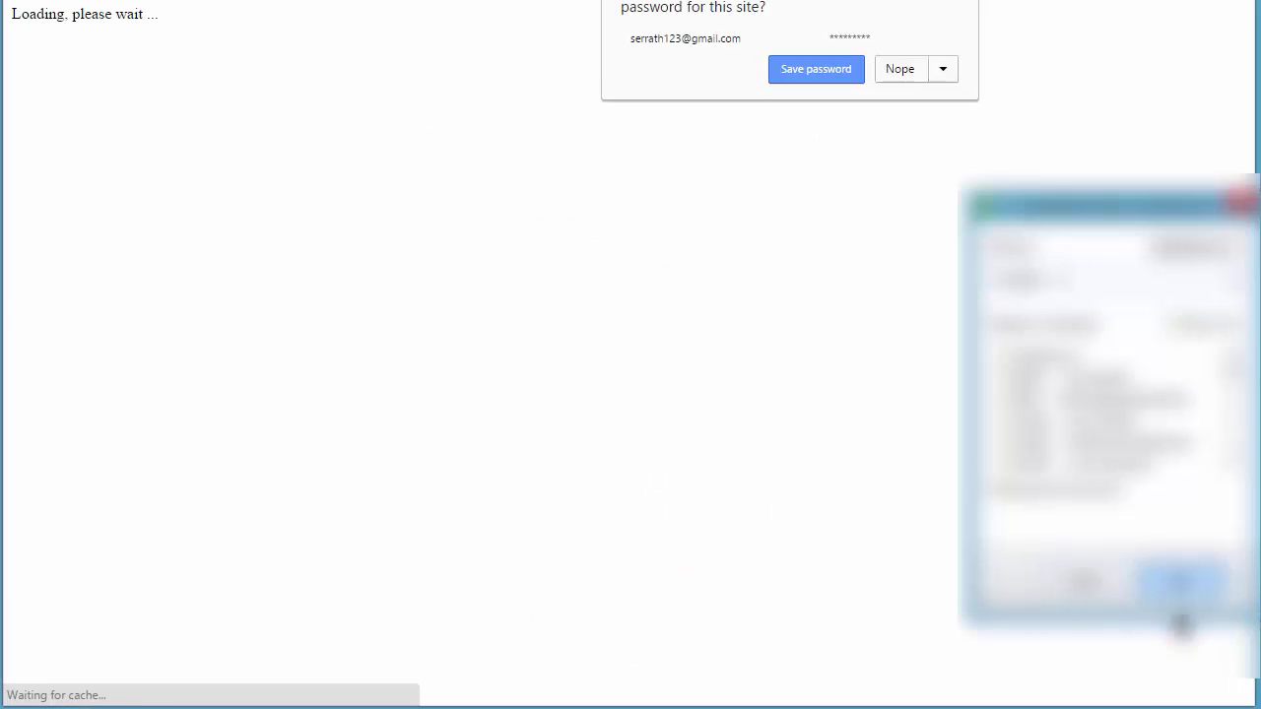